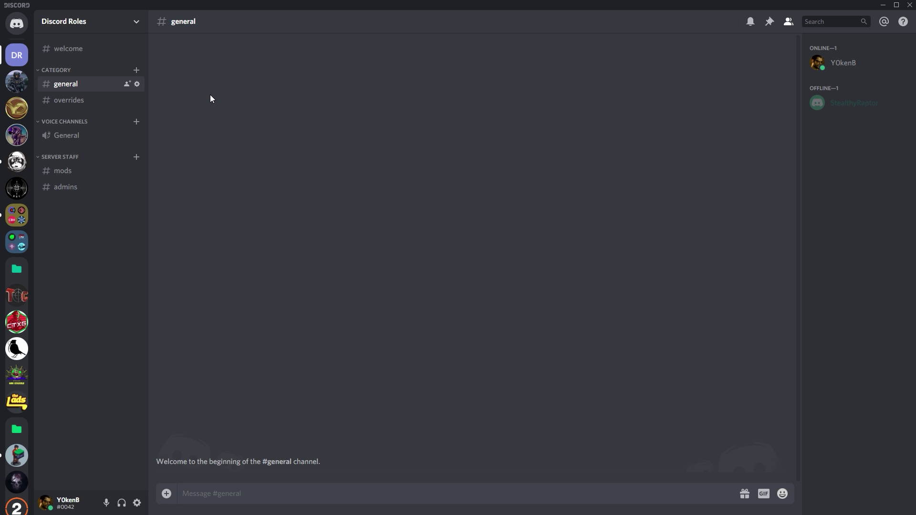
Step: Open the Discord Roles server's Server Settings on the Roles page and scan the role list
{"action": "left_click", "coordinate": [138, 23]}
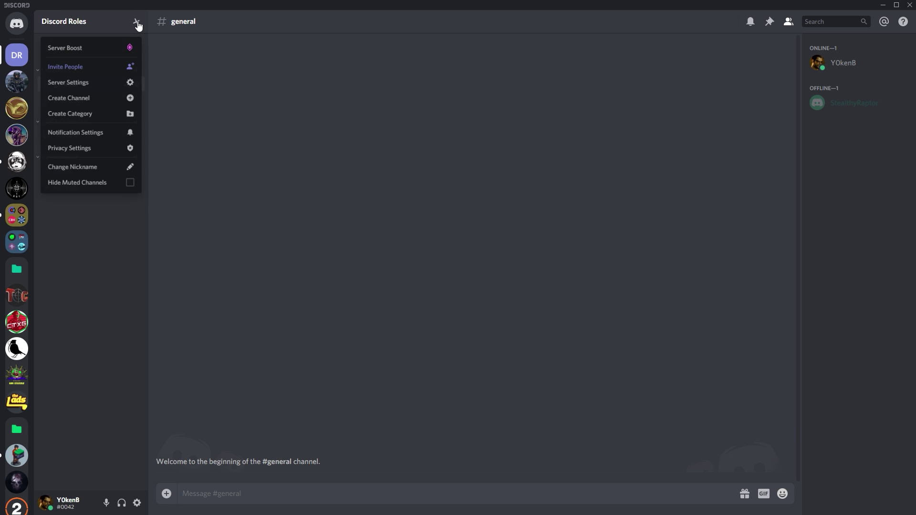
{"action": "left_click", "coordinate": [61, 85]}
{"action": "left_click", "coordinate": [260, 74]}
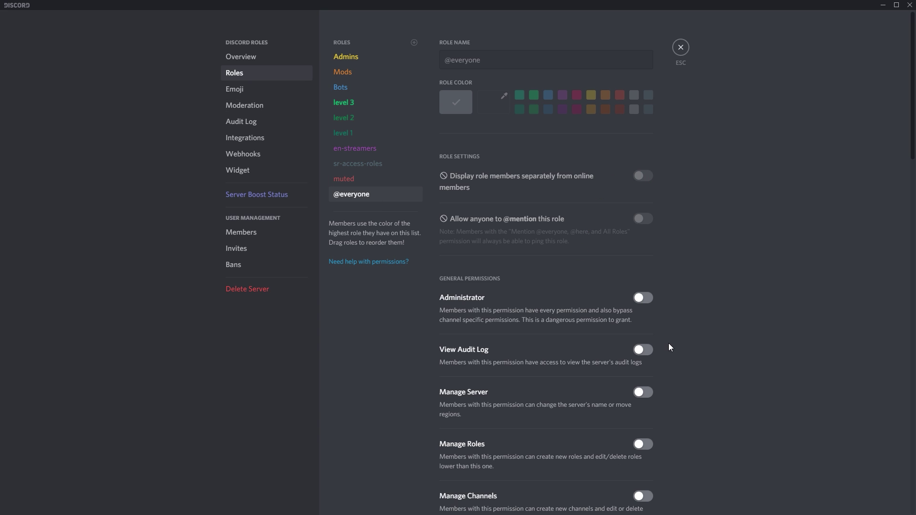
{"action": "scroll", "coordinate": [668, 343], "scroll_direction": "down", "scroll_amount": 3}
{"action": "scroll", "coordinate": [672, 339], "scroll_direction": "down", "scroll_amount": 7}
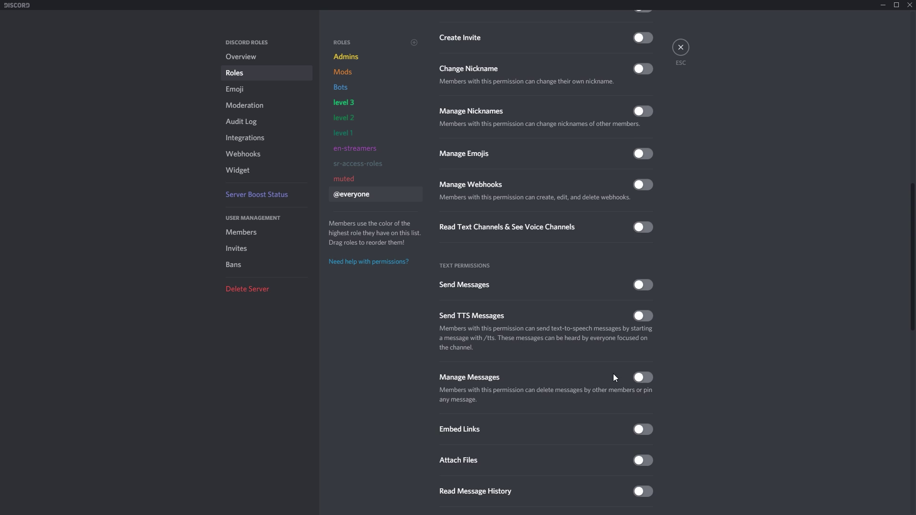
{"action": "scroll", "coordinate": [617, 310], "scroll_direction": "up", "scroll_amount": 3}
{"action": "scroll", "coordinate": [617, 291], "scroll_direction": "up", "scroll_amount": 2}
{"action": "left_click", "coordinate": [361, 181]}
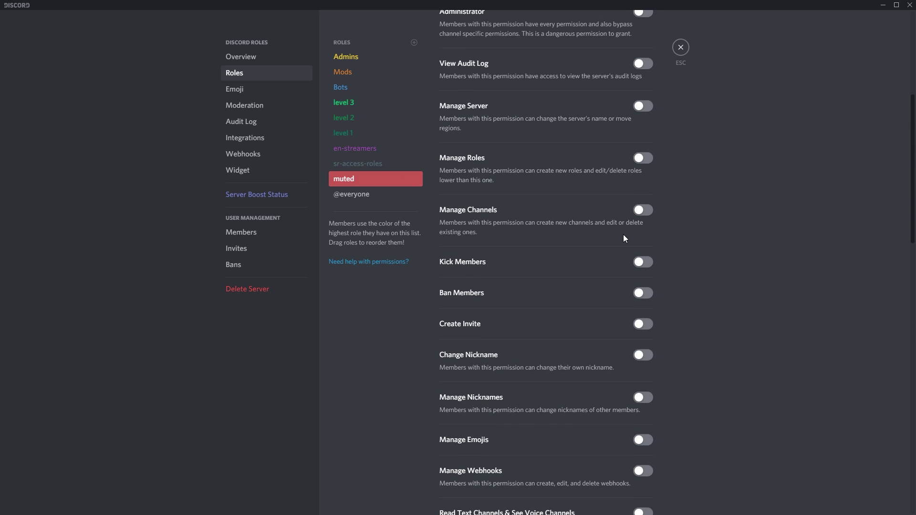
{"action": "left_click", "coordinate": [336, 164]}
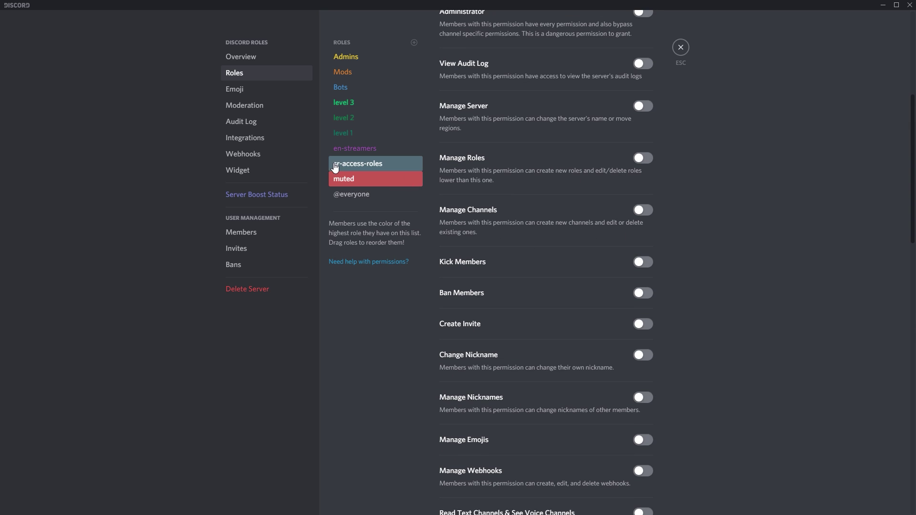
{"action": "left_click", "coordinate": [375, 149]}
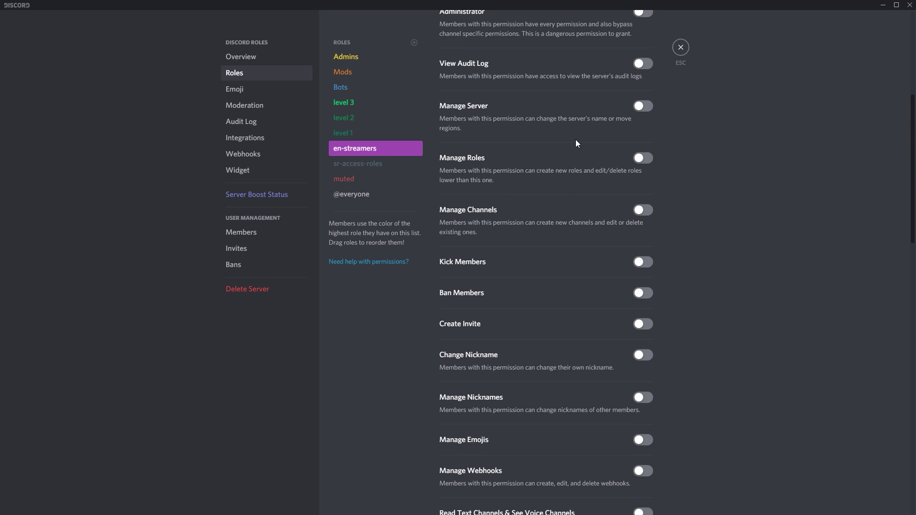
{"action": "left_click", "coordinate": [348, 197]}
{"action": "left_click", "coordinate": [355, 180]}
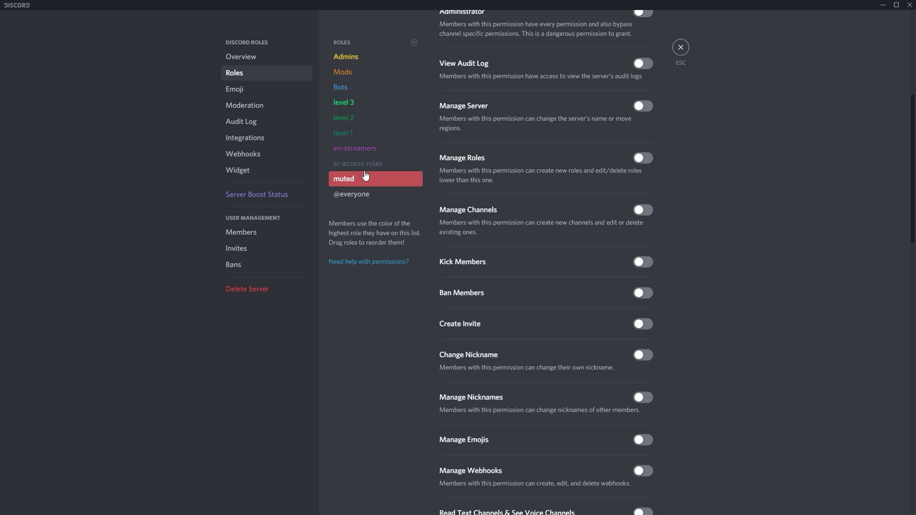
{"action": "left_click", "coordinate": [370, 167]}
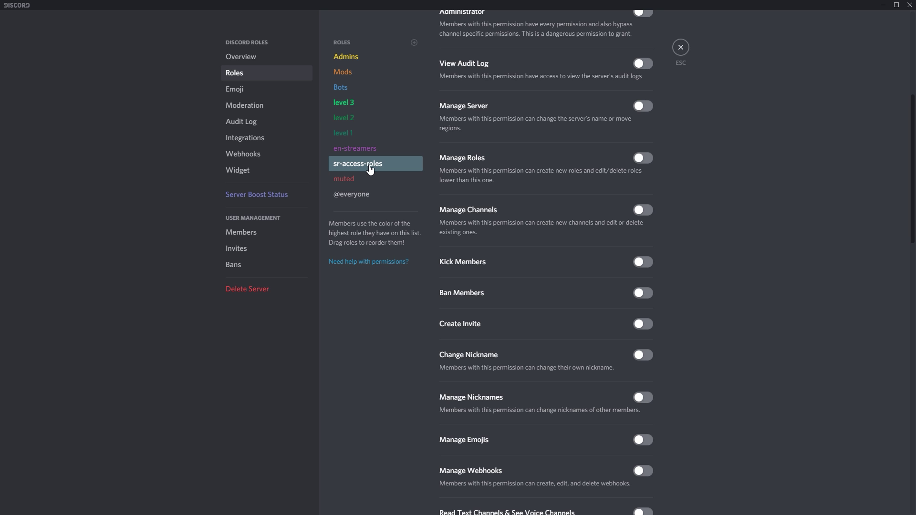
{"action": "scroll", "coordinate": [611, 152], "scroll_direction": "up", "scroll_amount": 5}
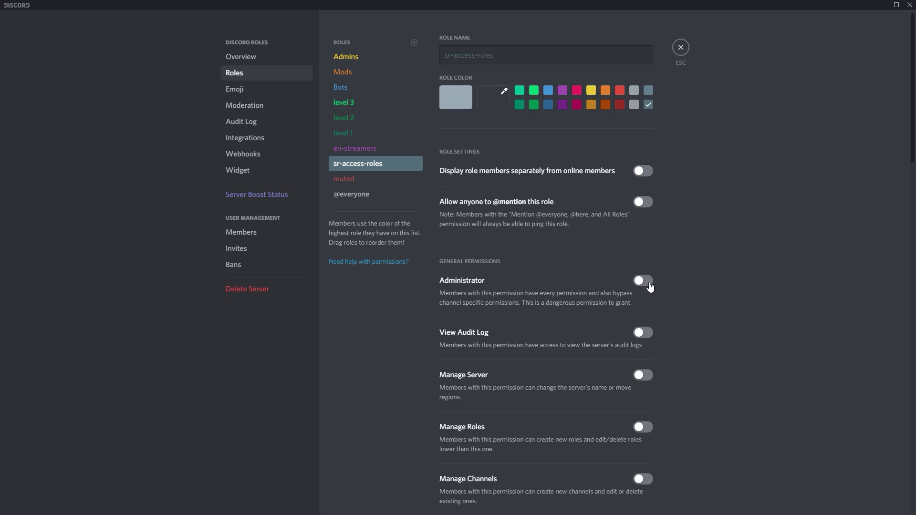
{"action": "scroll", "coordinate": [644, 281], "scroll_direction": "down", "scroll_amount": 10}
{"action": "scroll", "coordinate": [341, 216], "scroll_direction": "up", "scroll_amount": 10}
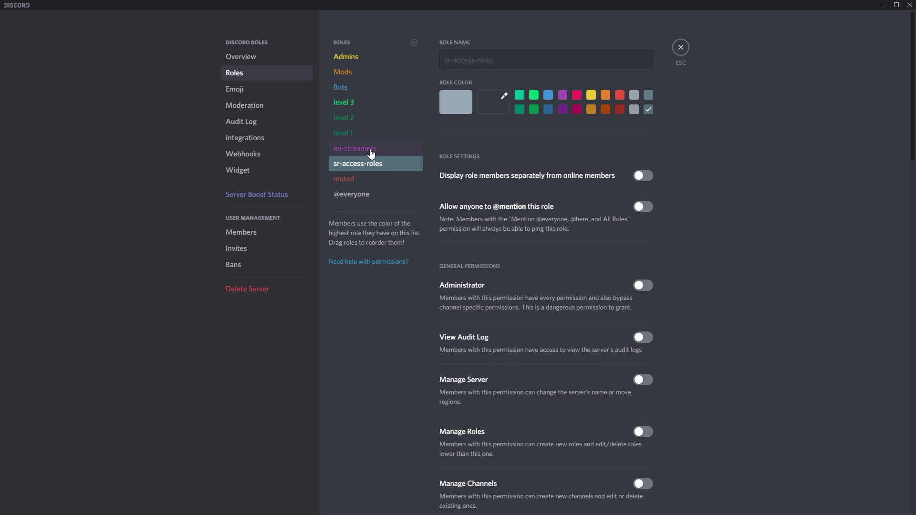
Step: Check en-streamers: Connect, Speak, Mute Members, Use Voice Activity and Go Live on; text permissions off
{"action": "left_click", "coordinate": [371, 153]}
{"action": "scroll", "coordinate": [546, 241], "scroll_direction": "down", "scroll_amount": 5}
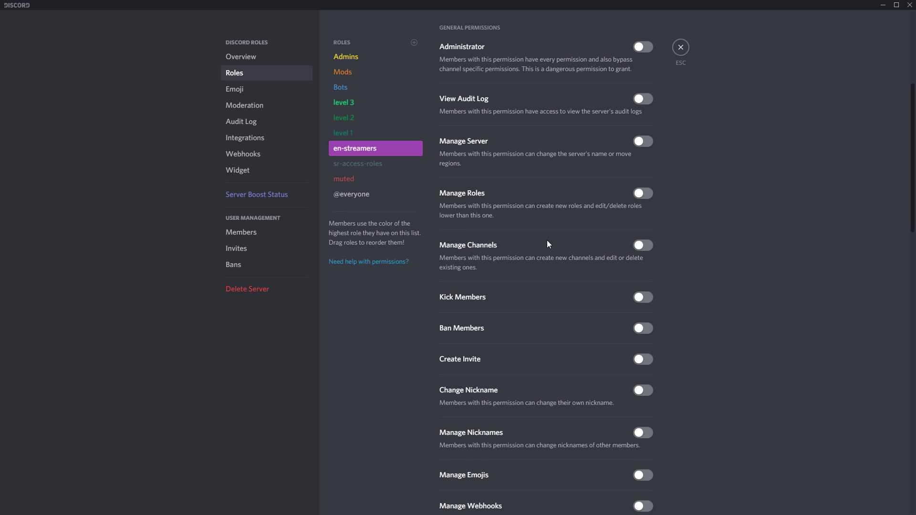
{"action": "scroll", "coordinate": [548, 245], "scroll_direction": "down", "scroll_amount": 1}
{"action": "scroll", "coordinate": [549, 362], "scroll_direction": "down", "scroll_amount": 3}
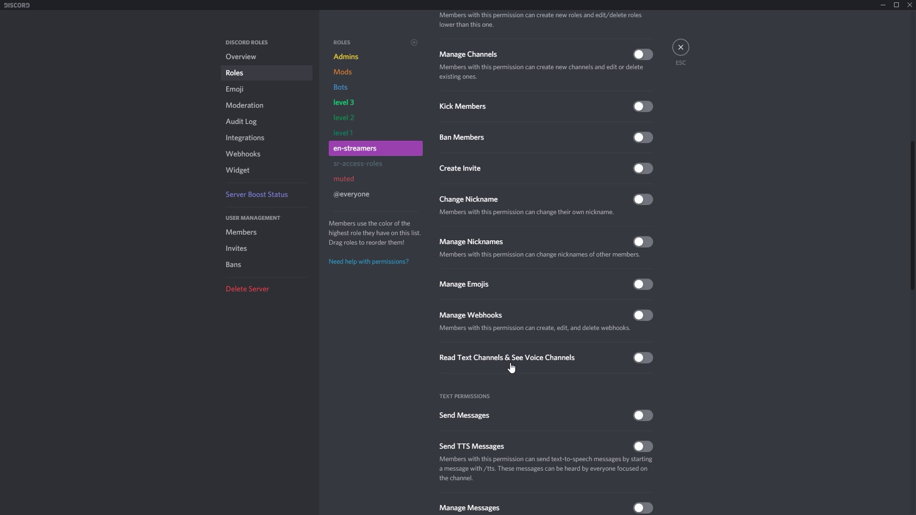
{"action": "scroll", "coordinate": [566, 330], "scroll_direction": "down", "scroll_amount": 4}
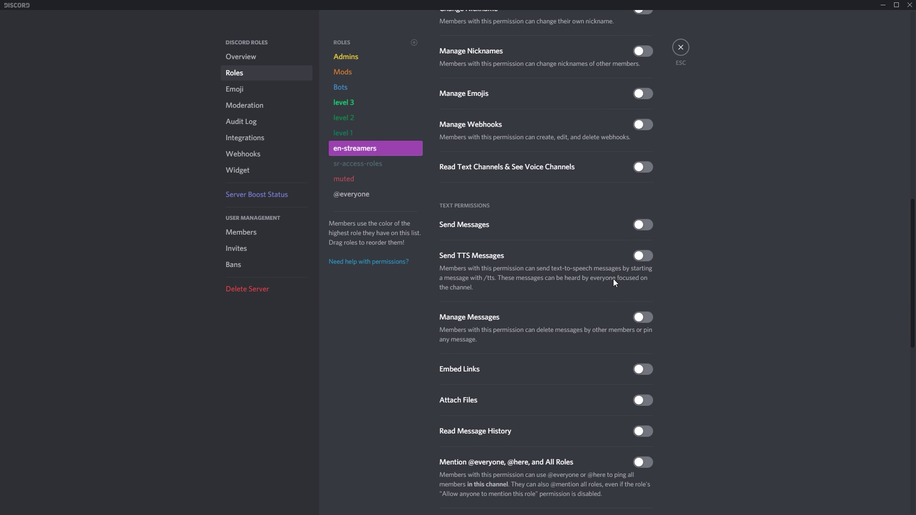
{"action": "scroll", "coordinate": [597, 374], "scroll_direction": "down", "scroll_amount": 4}
{"action": "scroll", "coordinate": [596, 376], "scroll_direction": "down", "scroll_amount": 6}
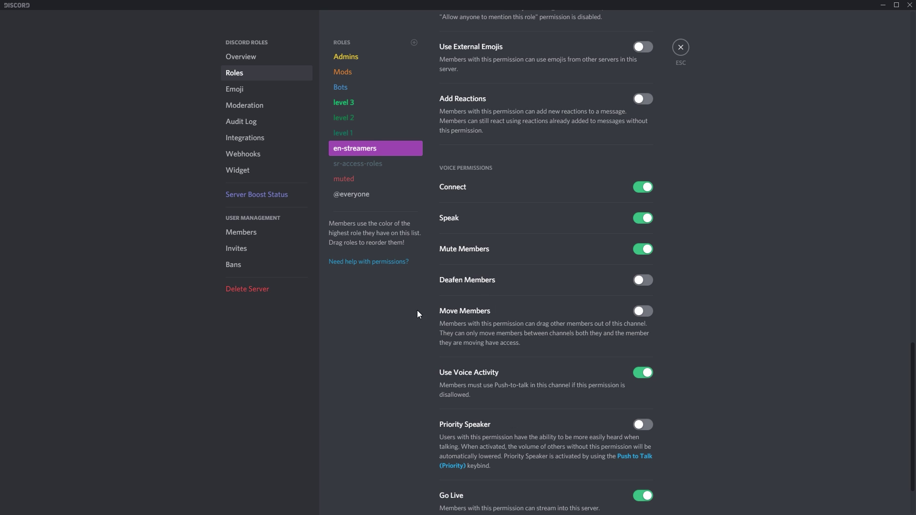
{"action": "scroll", "coordinate": [546, 368], "scroll_direction": "up", "scroll_amount": 6}
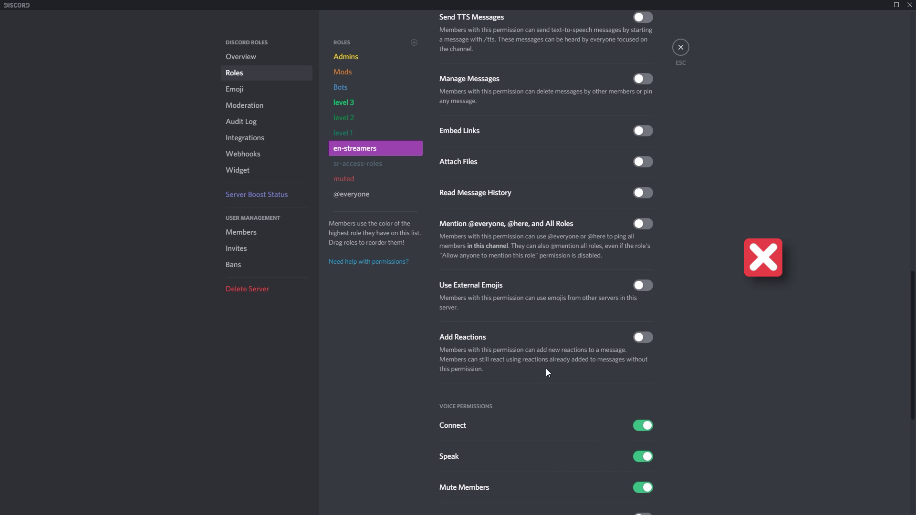
{"action": "scroll", "coordinate": [549, 372], "scroll_direction": "up", "scroll_amount": 3}
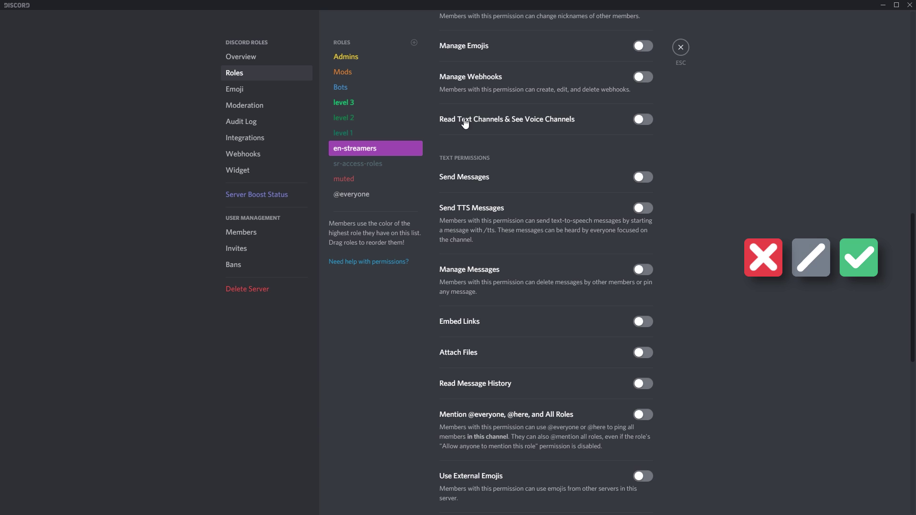
{"action": "scroll", "coordinate": [700, 267], "scroll_direction": "up", "scroll_amount": 3}
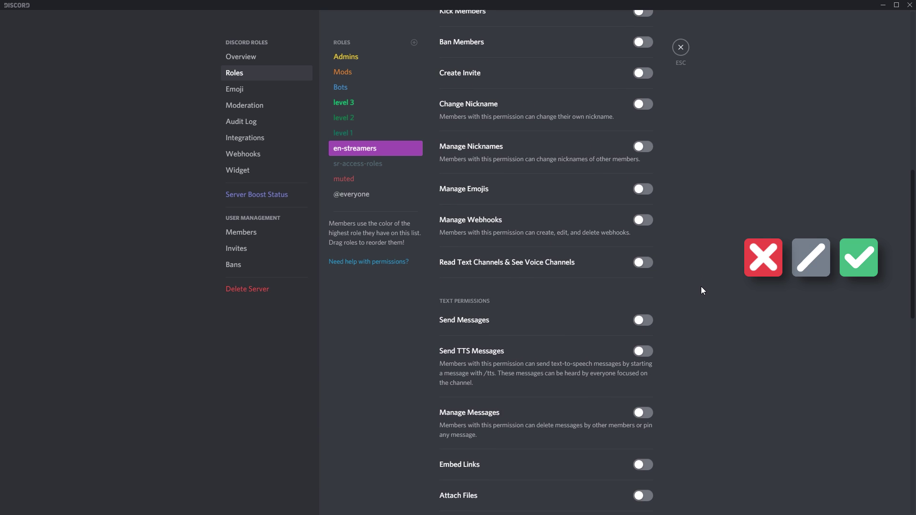
Step: Step through level 1, level 2, level 3, Mods and Bots, ending on Admins with Administrator on
{"action": "left_click", "coordinate": [359, 135]}
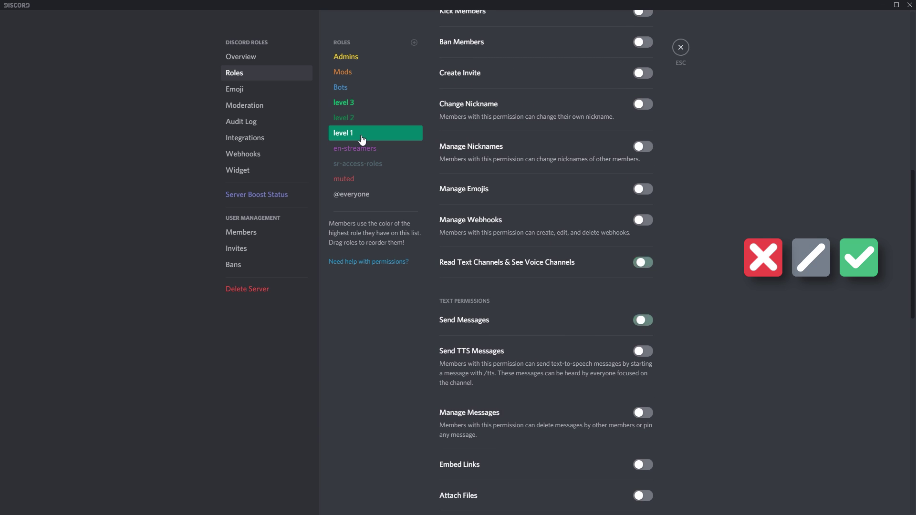
{"action": "left_click", "coordinate": [355, 119]}
{"action": "left_click", "coordinate": [356, 103]}
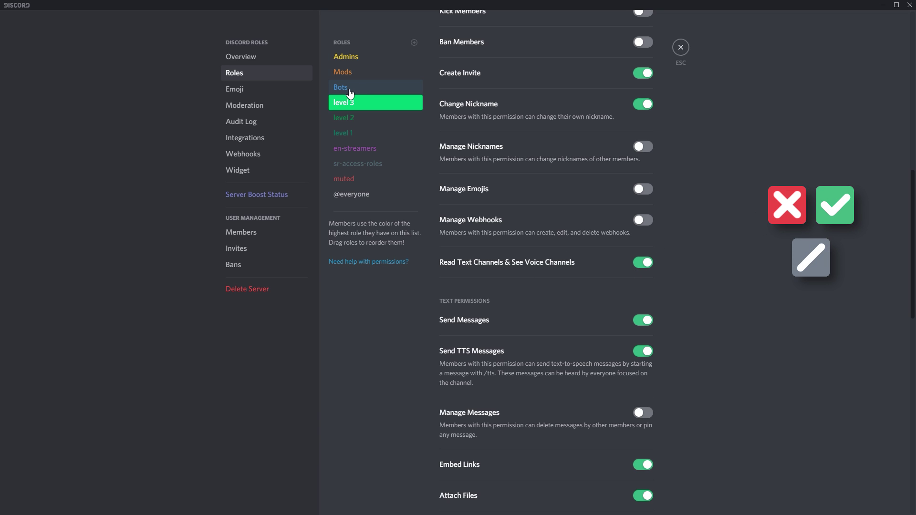
{"action": "left_click", "coordinate": [354, 74]}
{"action": "left_click", "coordinate": [356, 88]}
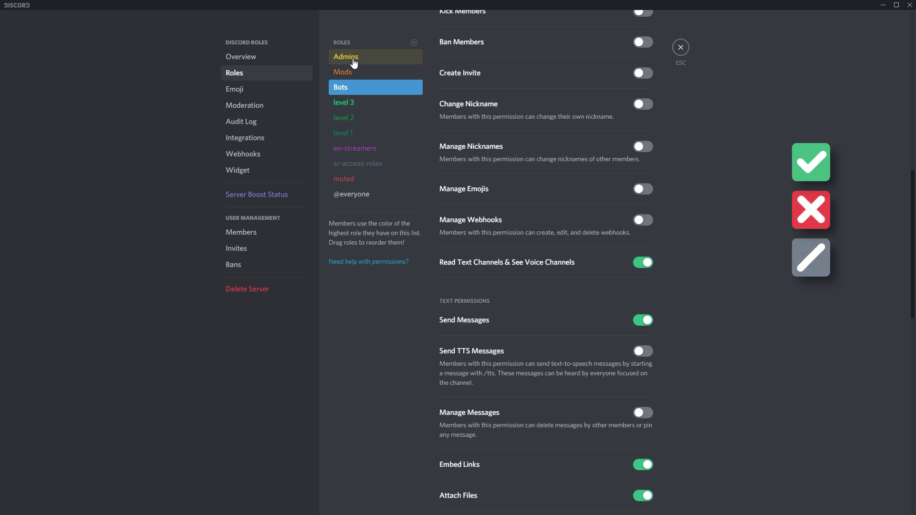
{"action": "left_click", "coordinate": [354, 61]}
{"action": "scroll", "coordinate": [553, 297], "scroll_direction": "up", "scroll_amount": 10}
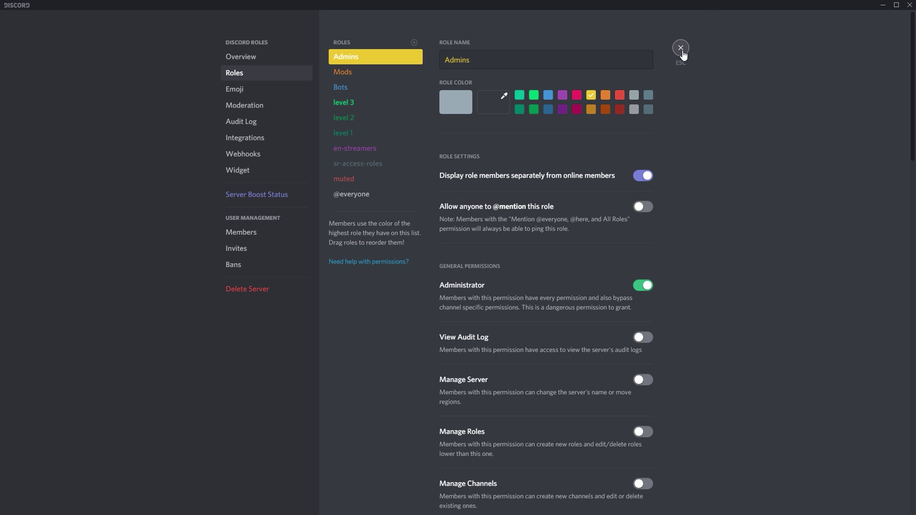
Step: Exit Server Settings to return to the #general channel of Discord Roles
{"action": "left_click", "coordinate": [680, 48]}
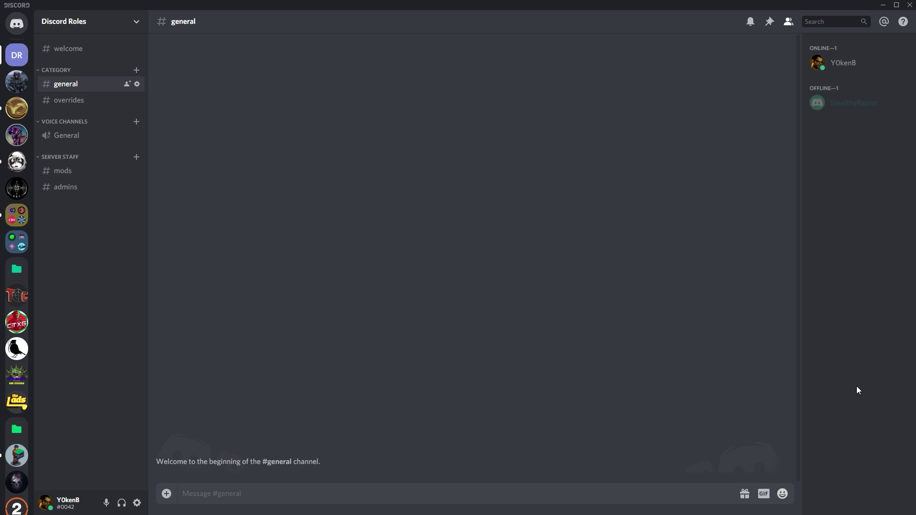
{"action": "right_click", "coordinate": [66, 70]}
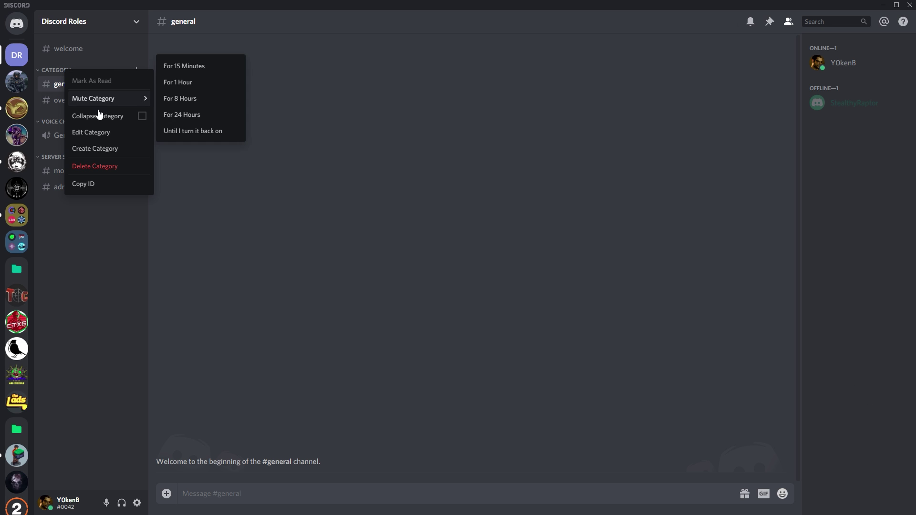
{"action": "left_click", "coordinate": [97, 131]}
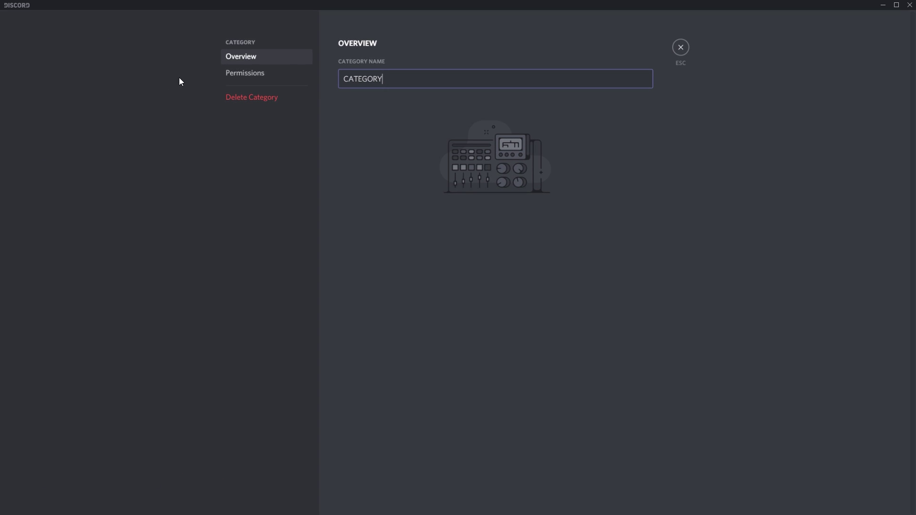
{"action": "left_click", "coordinate": [239, 75]}
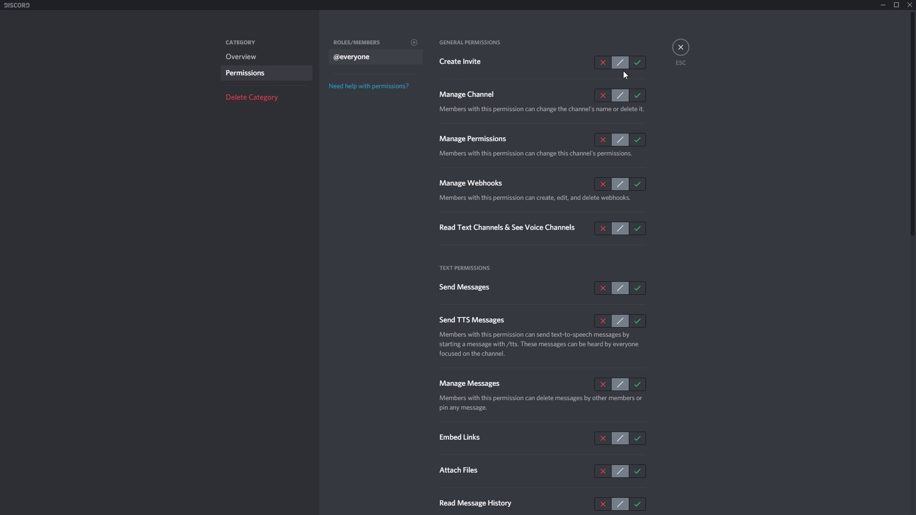
{"action": "scroll", "coordinate": [622, 119], "scroll_direction": "down", "scroll_amount": 1}
{"action": "scroll", "coordinate": [622, 119], "scroll_direction": "down", "scroll_amount": 10}
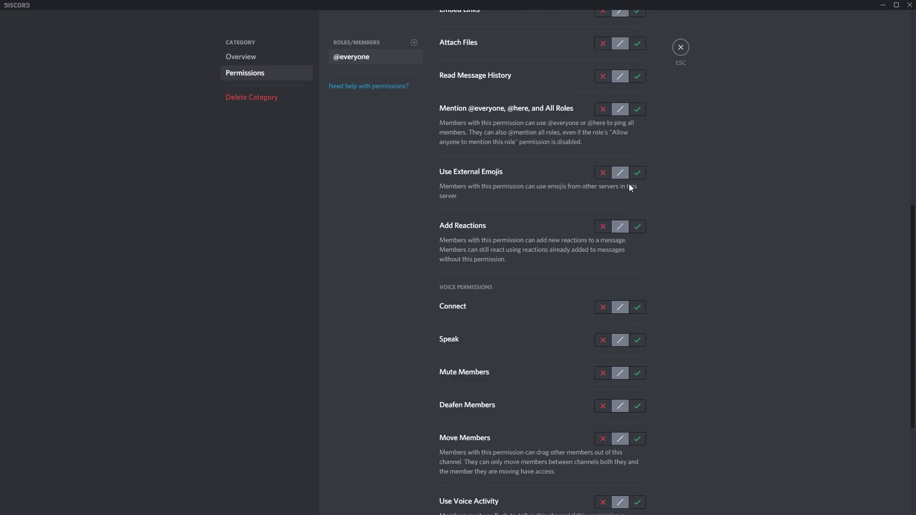
{"action": "scroll", "coordinate": [624, 194], "scroll_direction": "up", "scroll_amount": 10}
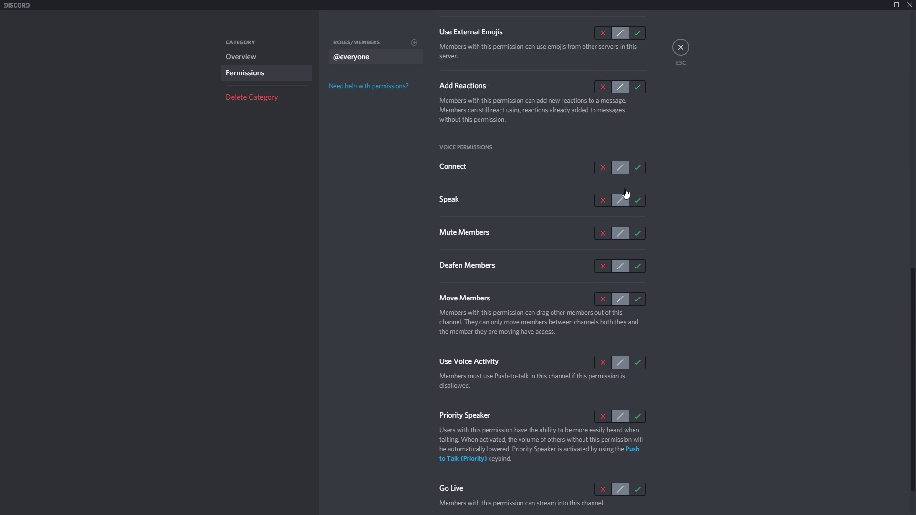
{"action": "left_click", "coordinate": [681, 48]}
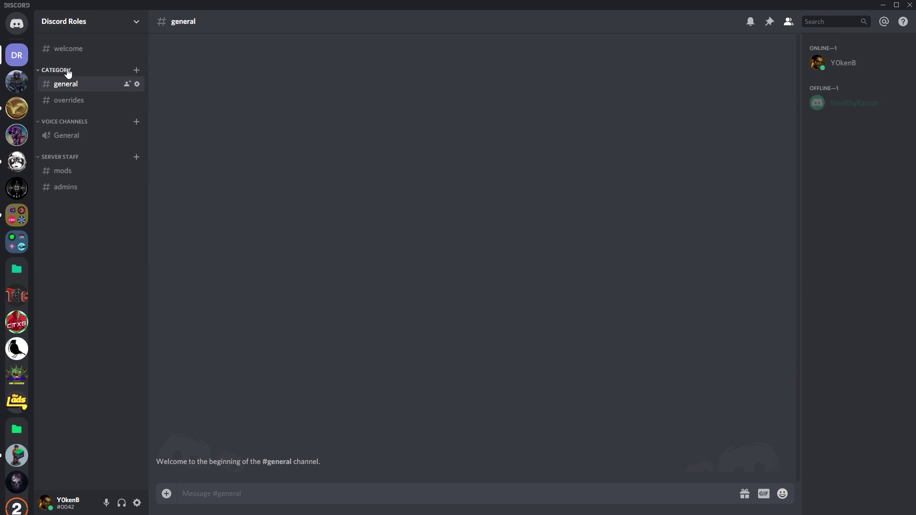
{"action": "left_click", "coordinate": [137, 85]}
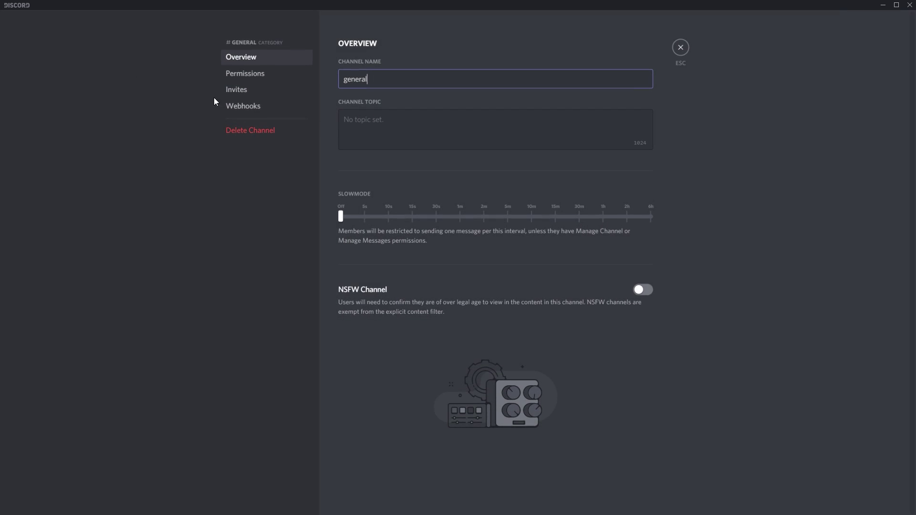
{"action": "left_click", "coordinate": [253, 74]}
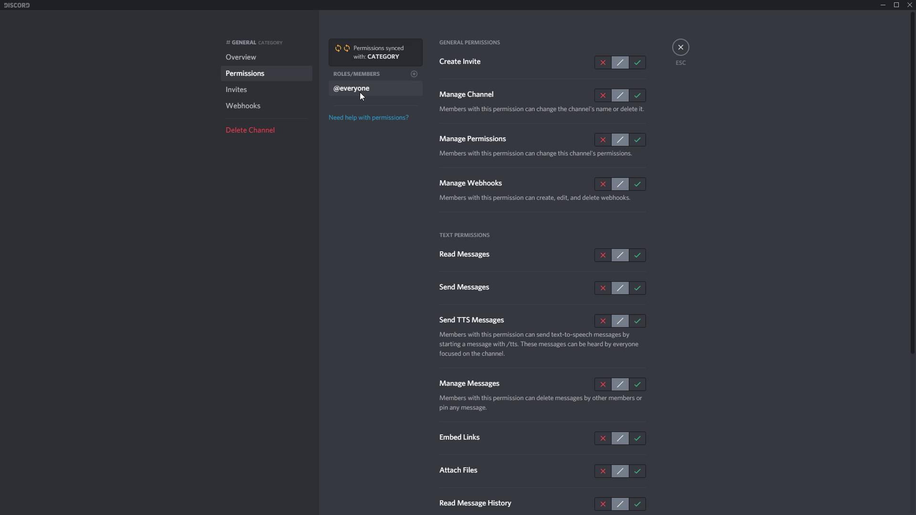
{"action": "scroll", "coordinate": [622, 119], "scroll_direction": "down", "scroll_amount": 5}
{"action": "scroll", "coordinate": [626, 162], "scroll_direction": "up", "scroll_amount": 5}
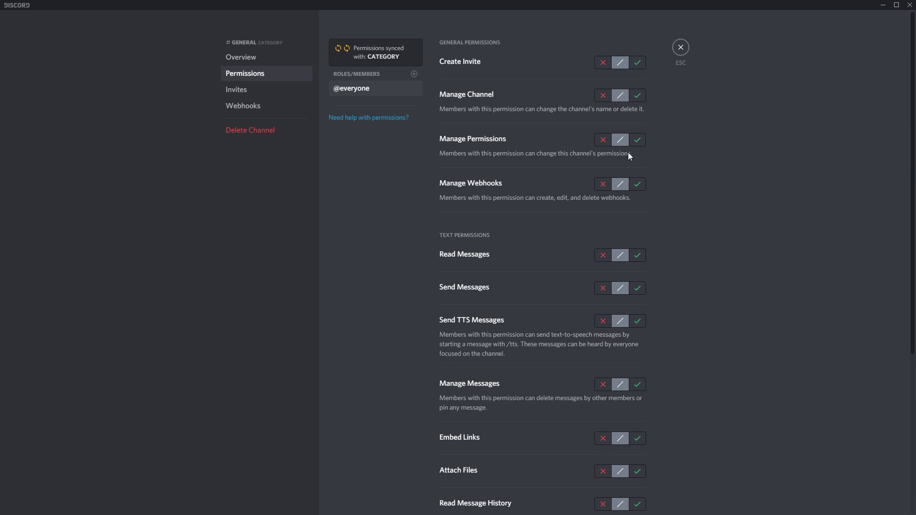
{"action": "left_click", "coordinate": [681, 48]}
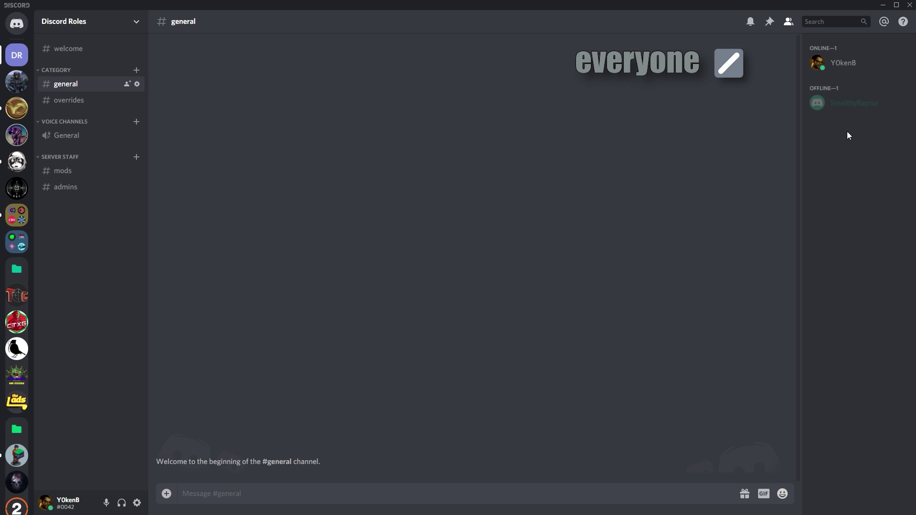